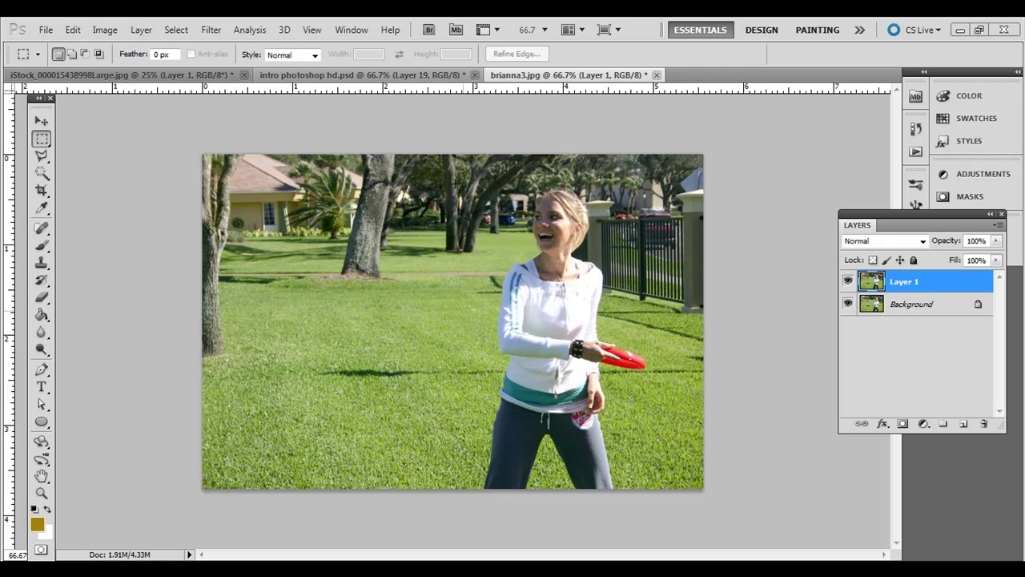
left_click(877, 309)
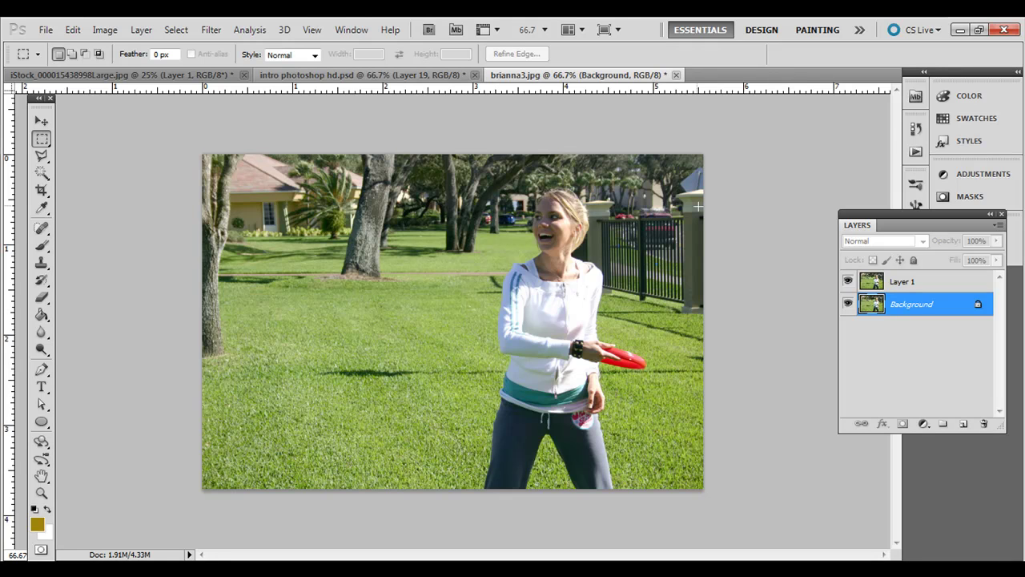
left_click(898, 282)
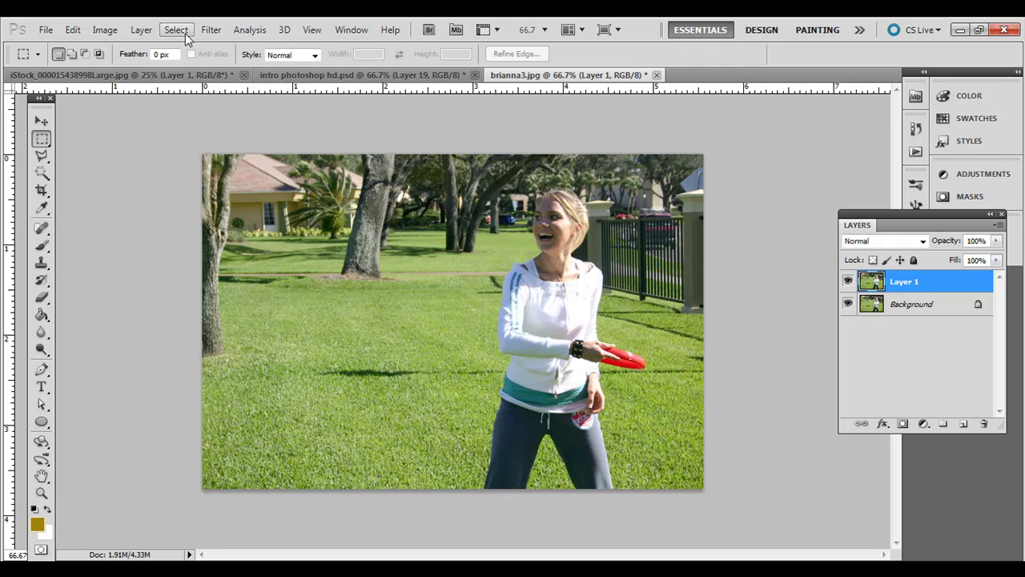
Apply a Gaussian Blur to Layer 1, then toggle its visibility to compare with the sharp original.
left_click(207, 32)
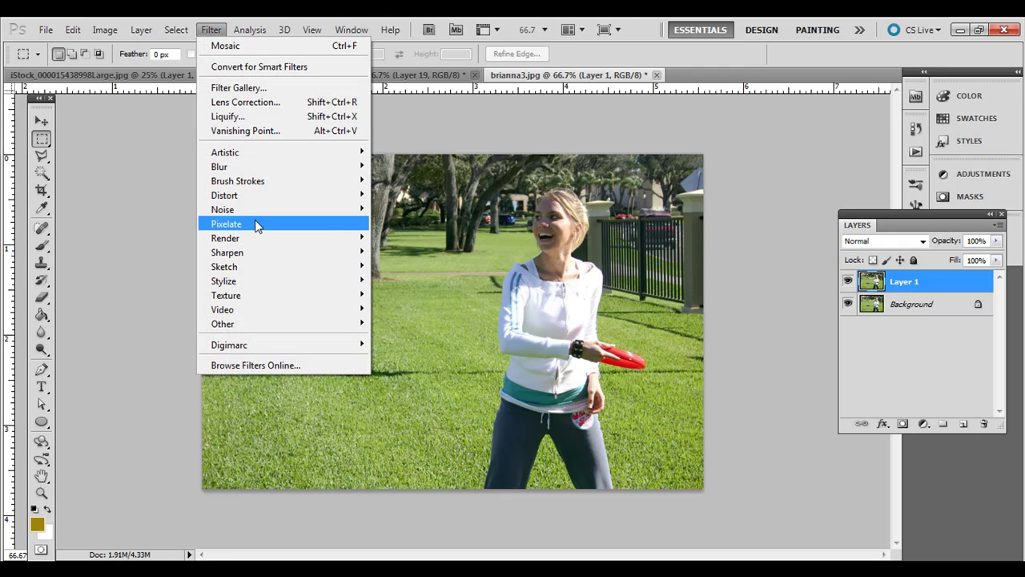
mouse_move(314, 173)
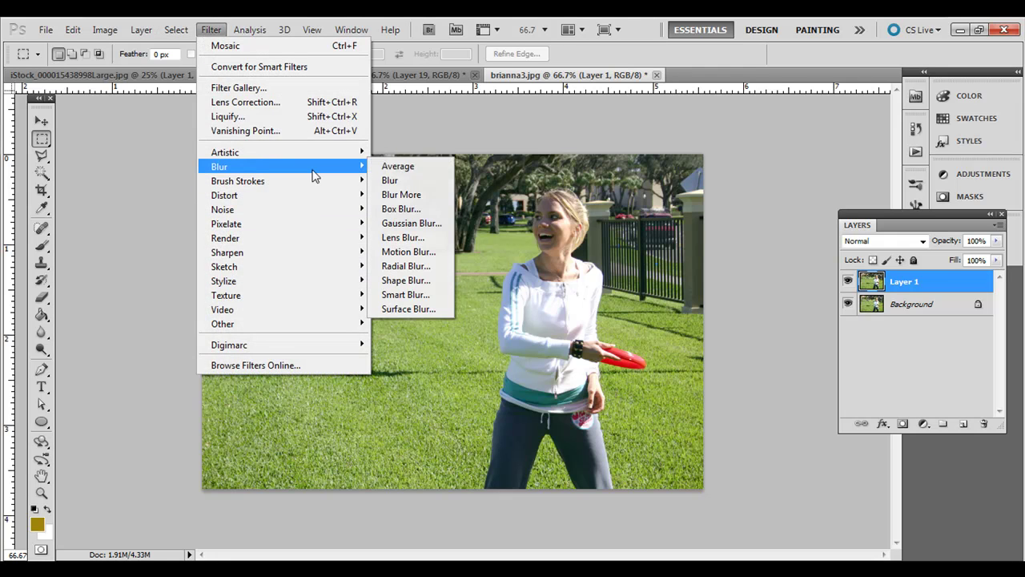
left_click(420, 222)
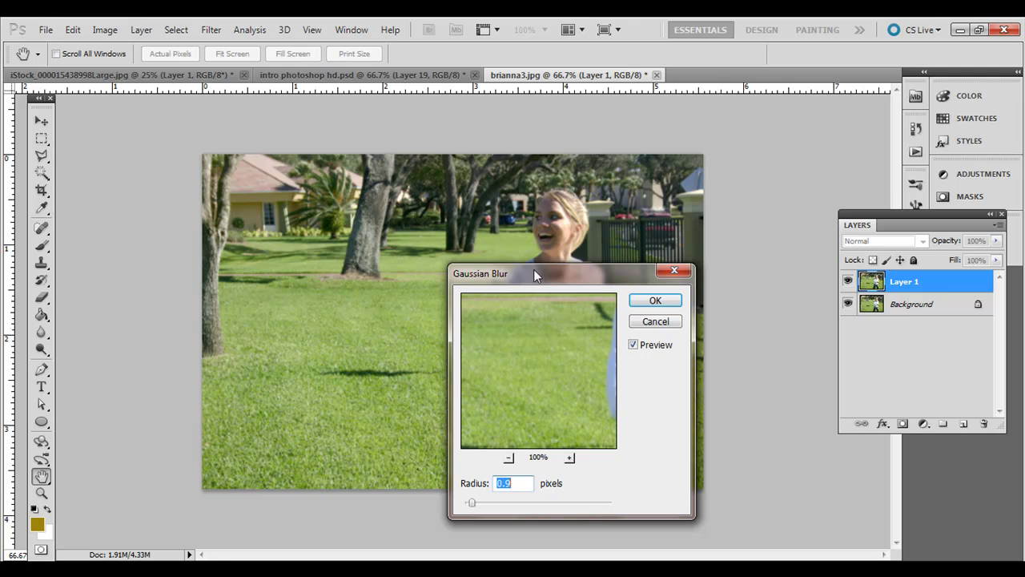
left_click_drag(536, 278, 773, 202)
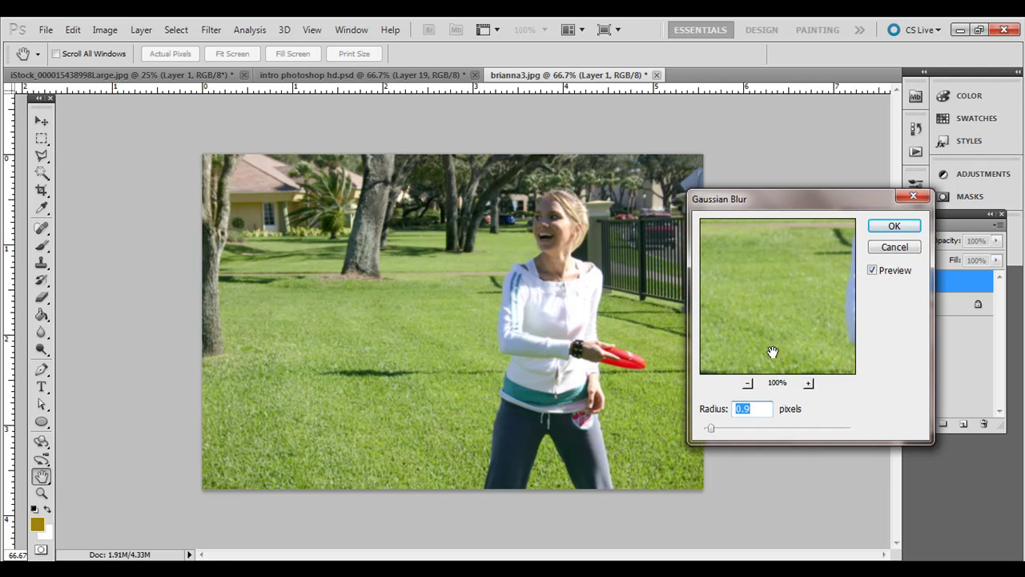
left_click_drag(711, 429, 737, 433)
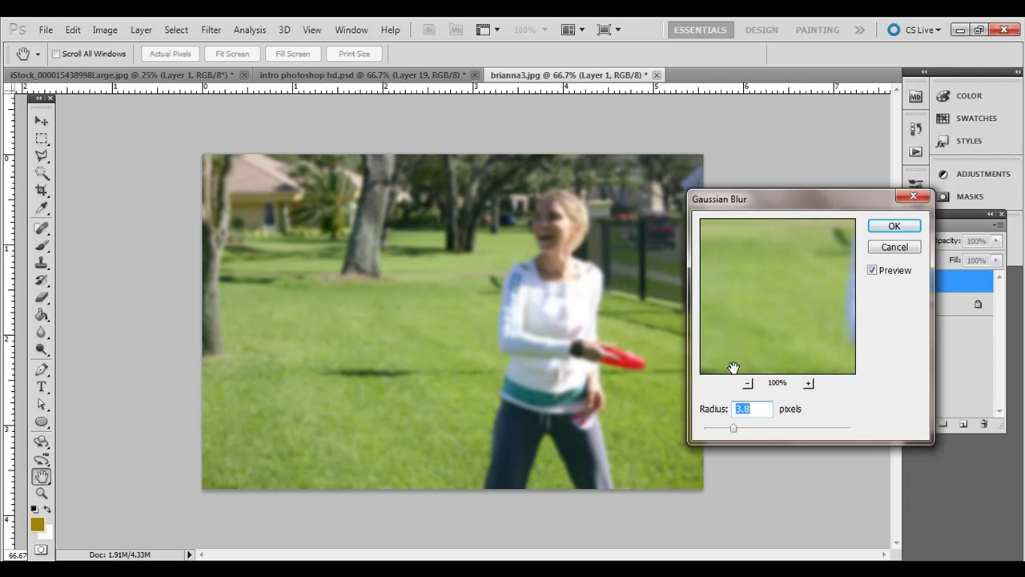
left_click(886, 228)
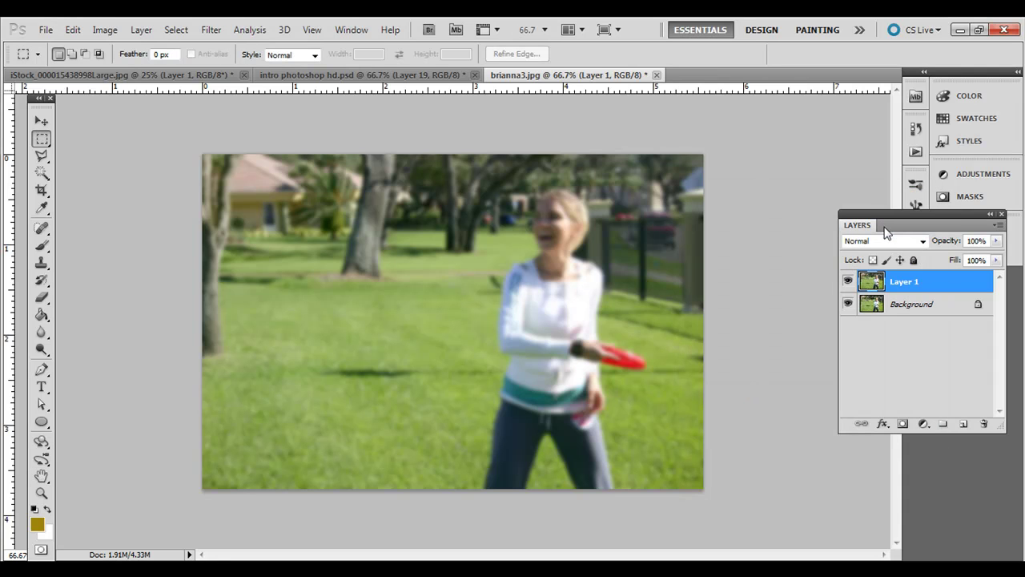
left_click(848, 282)
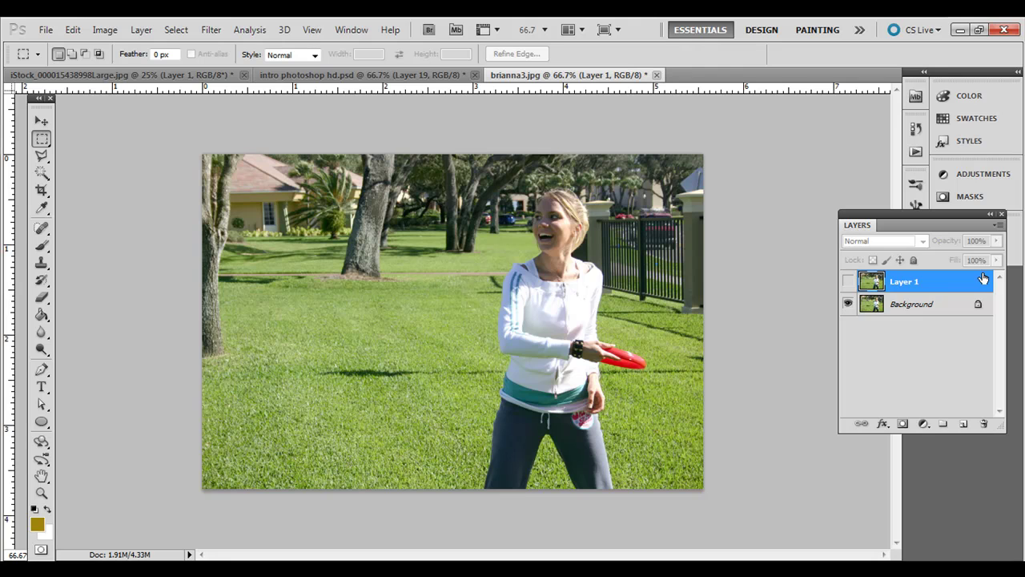
left_click(848, 283)
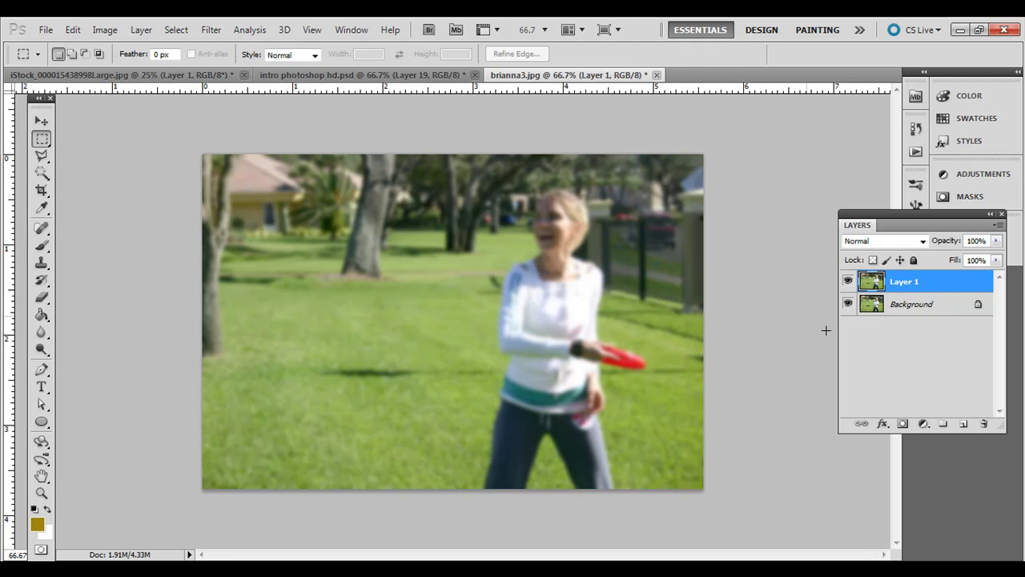
Add a layer mask to Layer 1 and pick the Brush with black as the foreground colour.
left_click(903, 424)
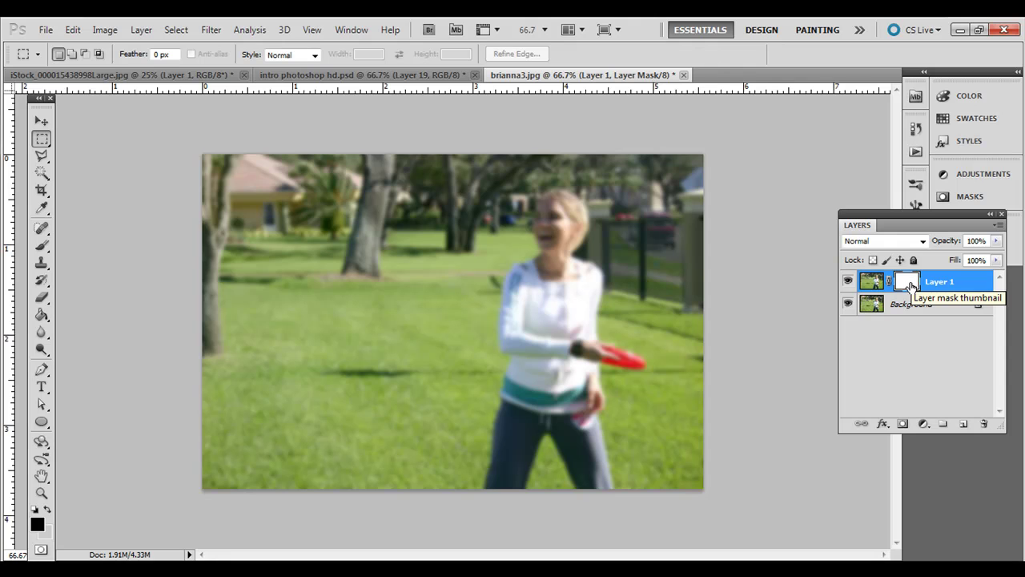
left_click(42, 245)
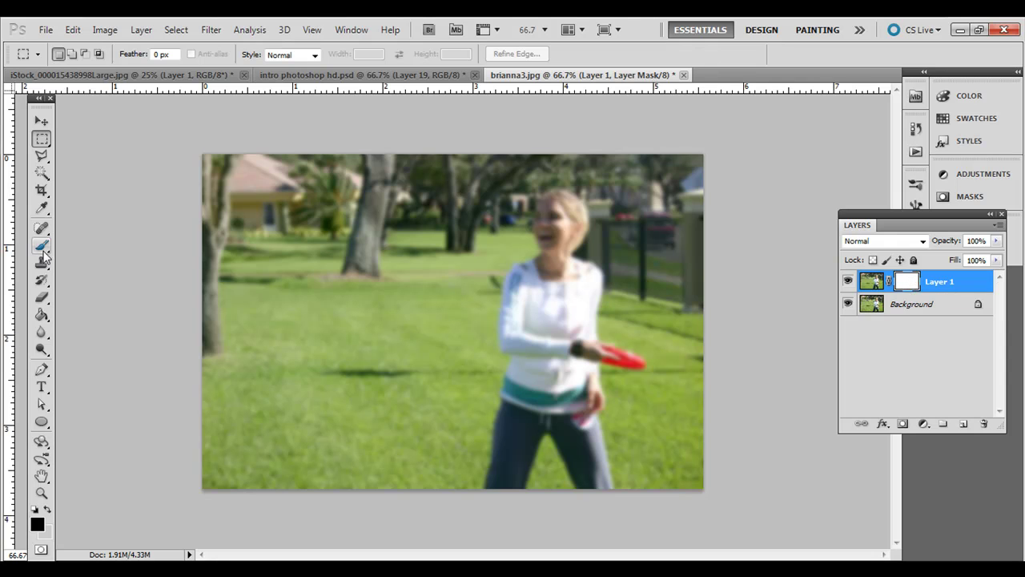
left_click(37, 526)
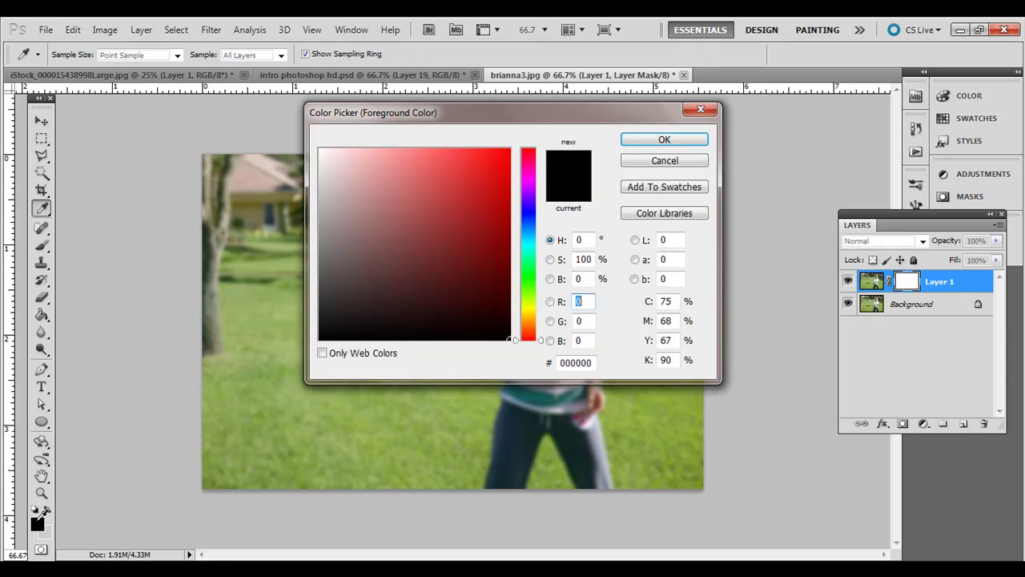
left_click(670, 161)
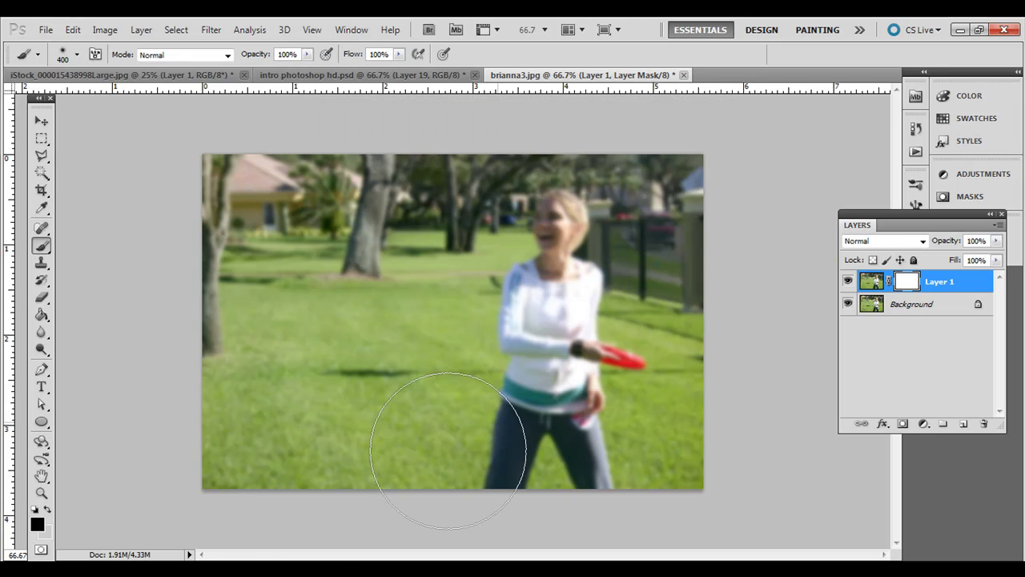
Set a soft 175 px brush and paint across the photo's bottom to reveal sharp grass and legs.
left_click(77, 55)
left_click(128, 155)
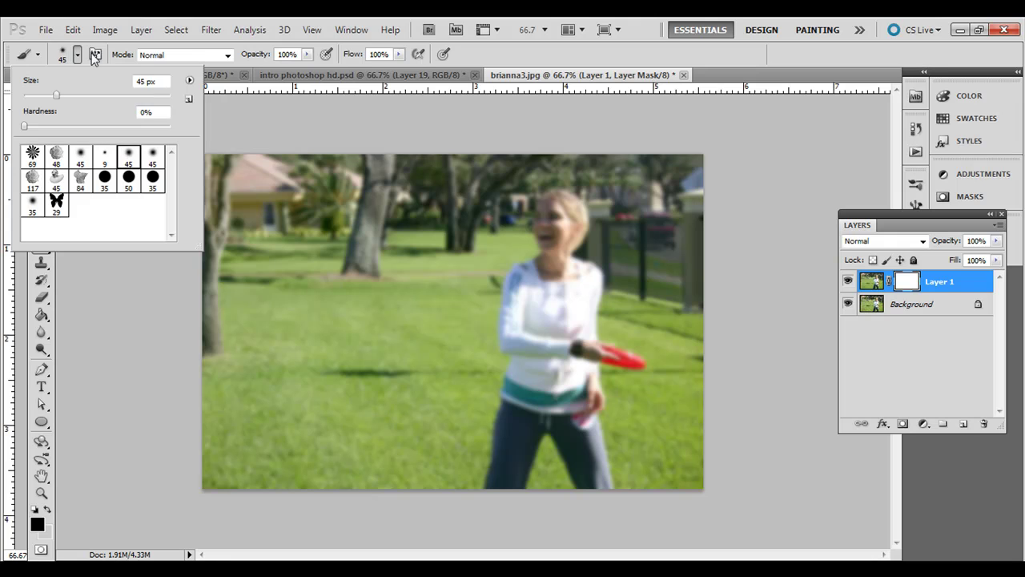
left_click(78, 54)
key("bracketright")
key("bracketright")
key("bracketright")
key("bracketright")
key("bracketright")
key("bracketright")
key("bracketright")
key("bracketright")
key("bracketright")
key("bracketright")
key("bracketright")
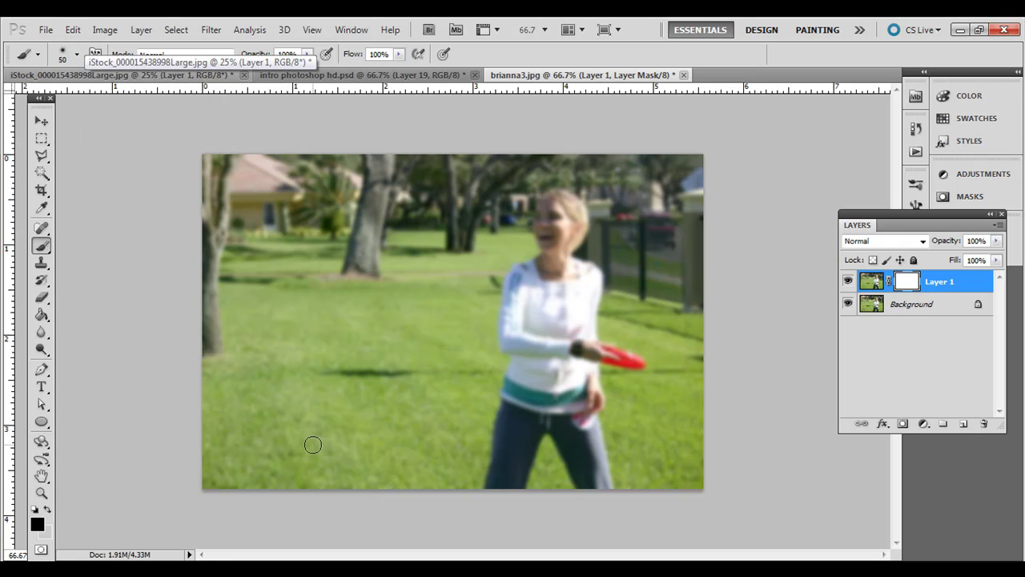
key("bracketleft")
key("bracketleft")
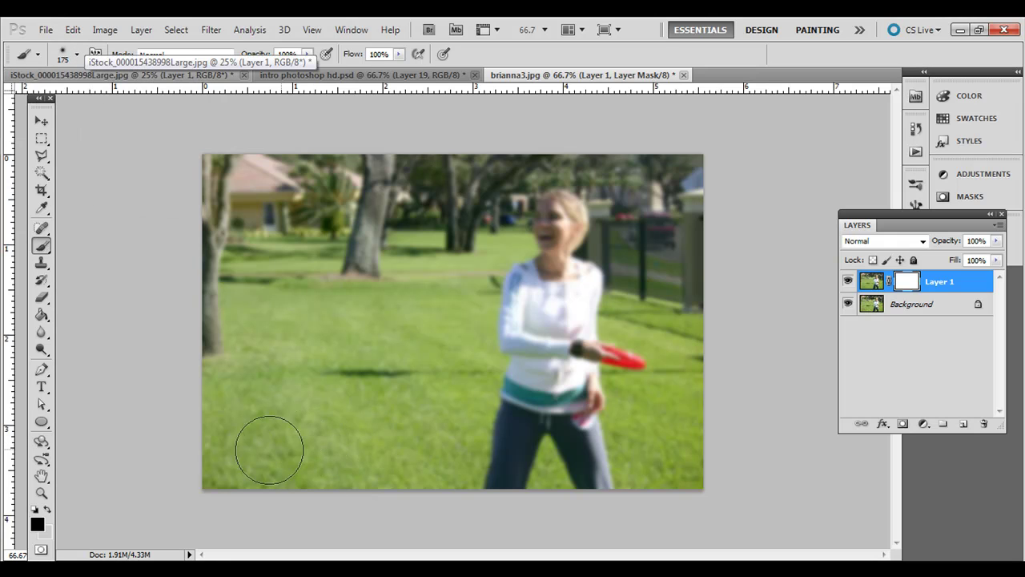
mouse_move(268, 447)
left_mouse_down()
mouse_move(201, 458)
mouse_move(305, 473)
mouse_move(710, 470)
left_mouse_up()
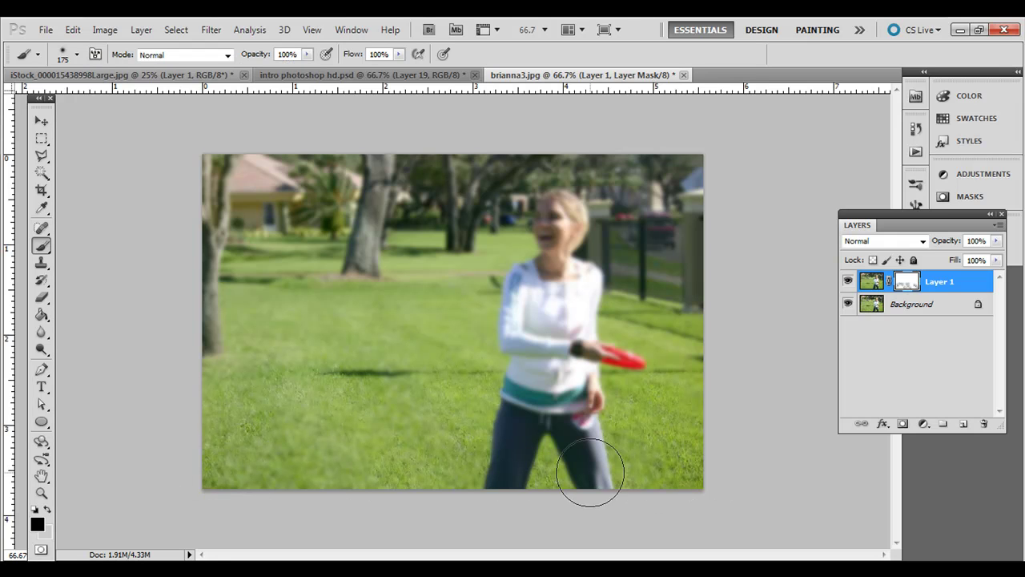
mouse_move(233, 470)
left_mouse_down()
mouse_move(657, 451)
mouse_move(728, 471)
mouse_move(600, 482)
mouse_move(171, 475)
mouse_move(171, 441)
mouse_move(294, 429)
mouse_move(484, 439)
mouse_move(715, 425)
mouse_move(697, 416)
mouse_move(342, 420)
mouse_move(183, 434)
mouse_move(425, 470)
left_mouse_up()
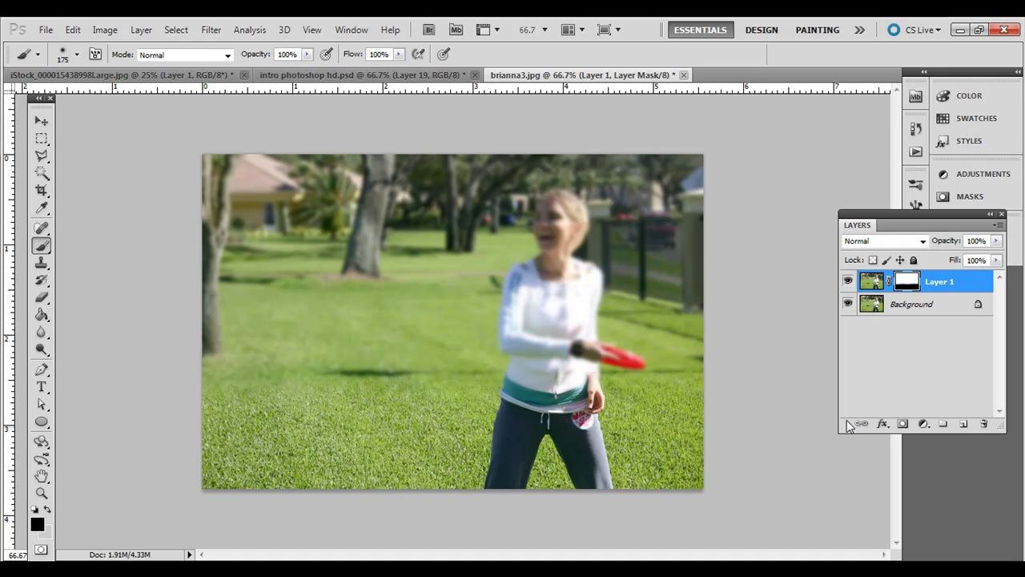
View Layer 1's mask, then paint the girl's chest, neck and face sharp with a 100 px brush.
left_click(904, 287, "alt")
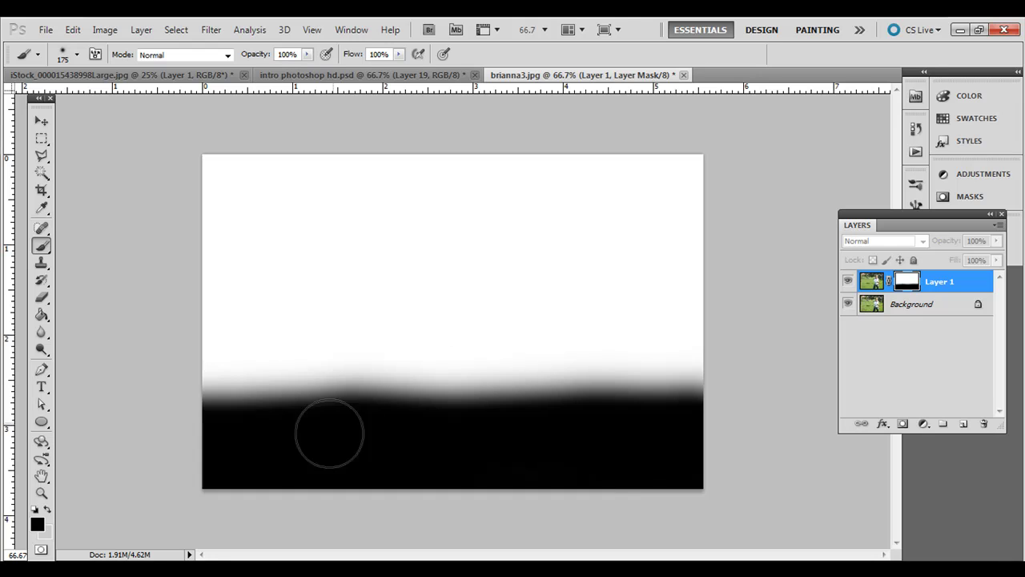
left_click(908, 284, "alt")
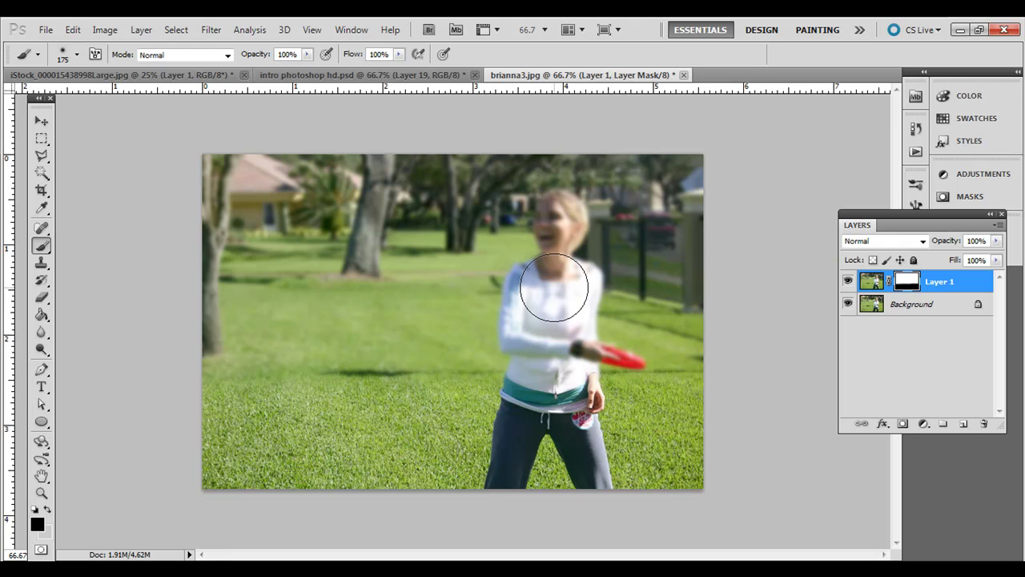
mouse_move(555, 287)
left_mouse_down()
mouse_move(512, 346)
mouse_move(533, 283)
left_mouse_up()
key("bracketleft")
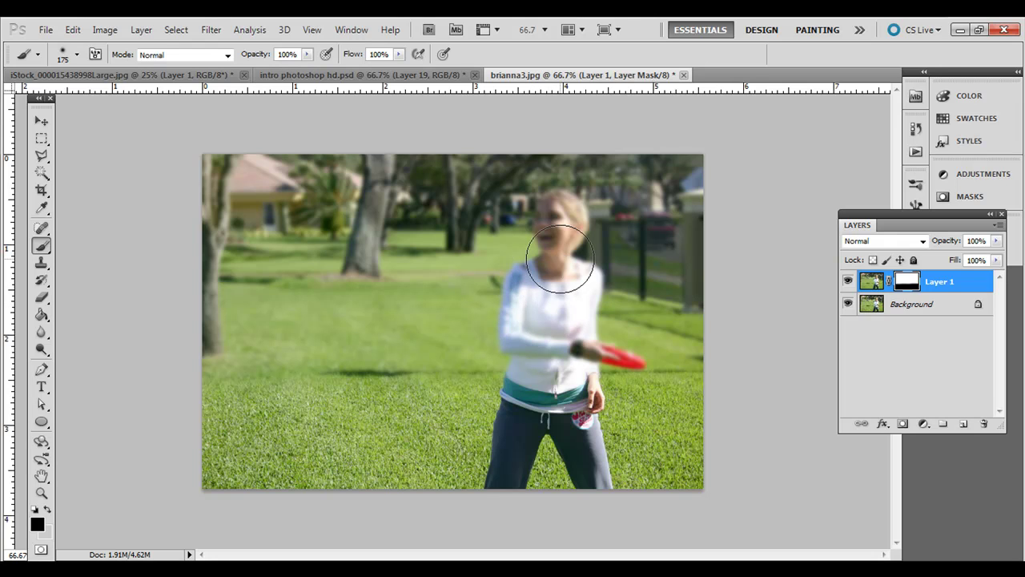
key("bracketleft")
key("bracketleft")
mouse_move(553, 257)
left_mouse_down()
mouse_move(558, 211)
mouse_move(568, 221)
mouse_move(556, 279)
mouse_move(581, 283)
mouse_move(576, 349)
mouse_move(562, 321)
mouse_move(527, 323)
mouse_move(528, 353)
left_mouse_up()
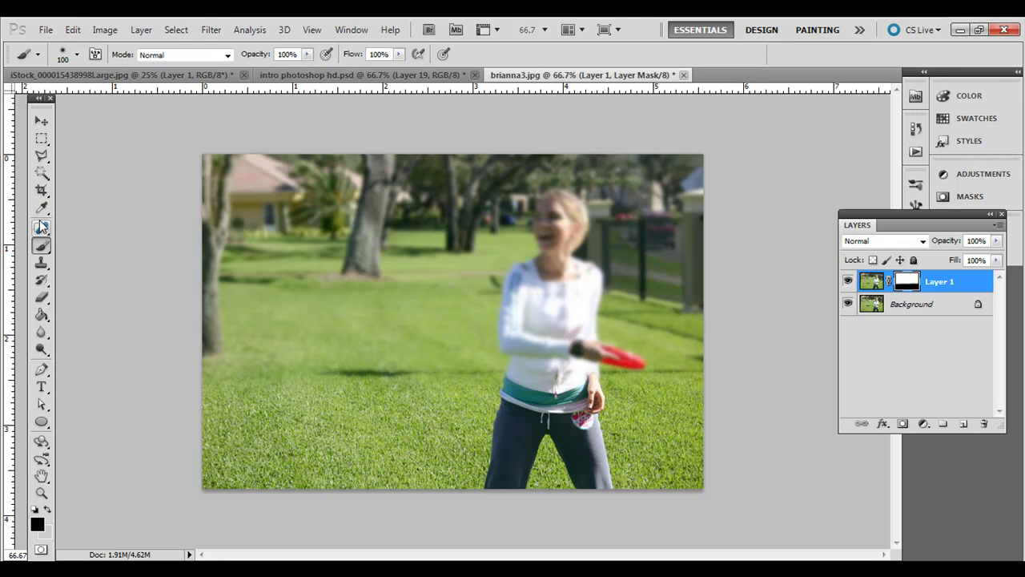
With the Polygonal Lasso active, load the saved channel 'selection' via Select > Load Selection.
left_click(42, 158)
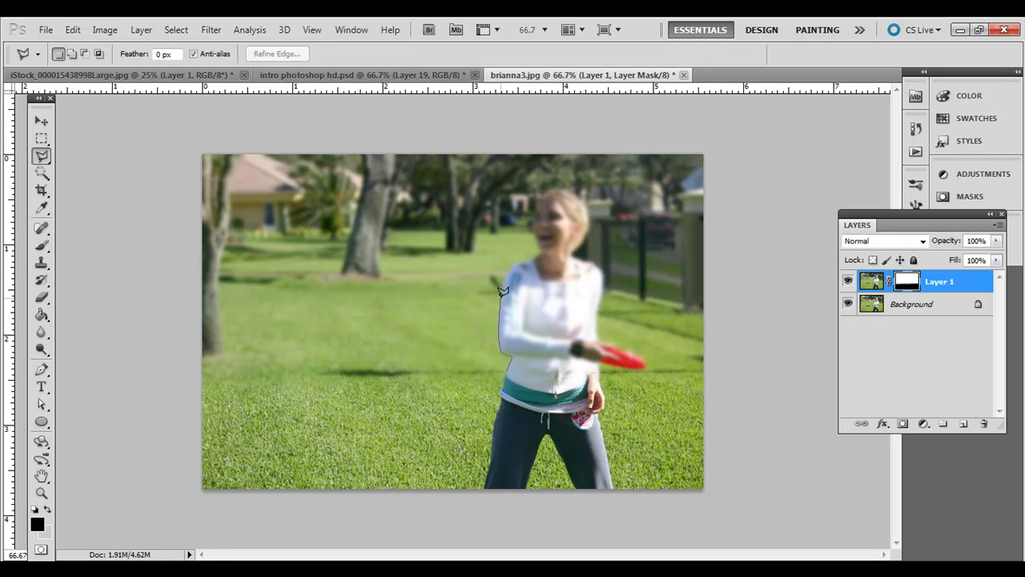
left_click(177, 32)
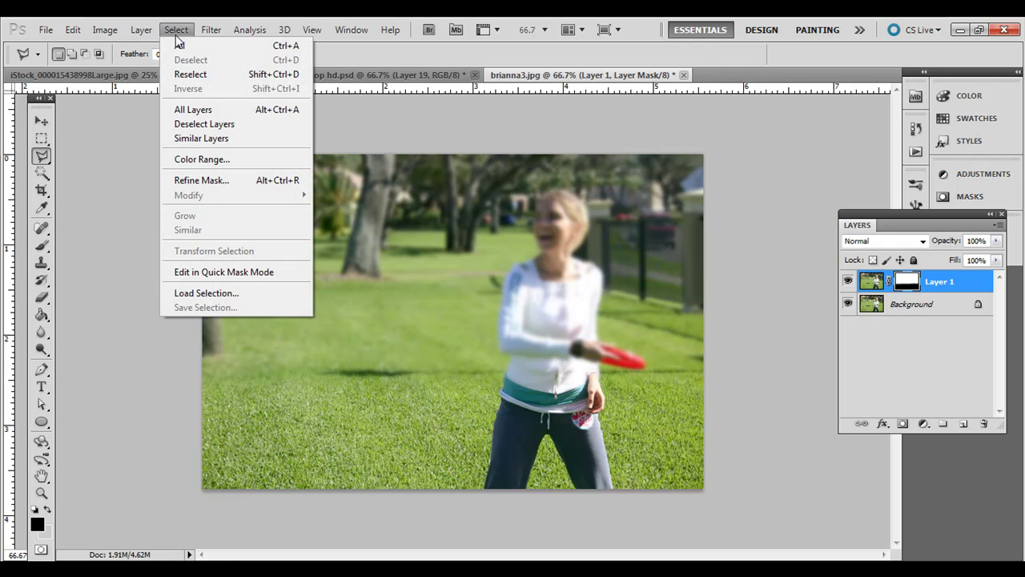
left_click(207, 293)
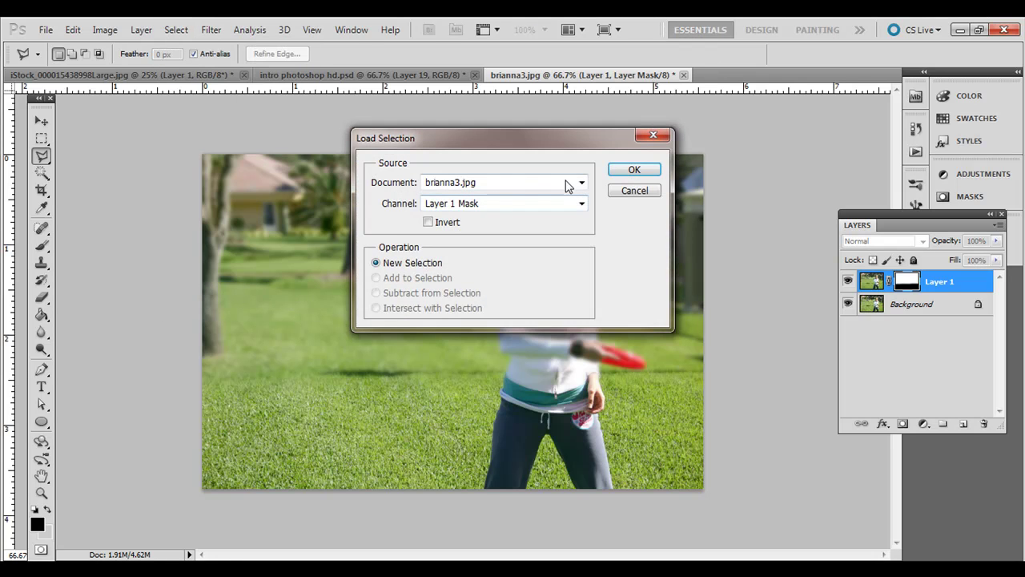
left_click(628, 174)
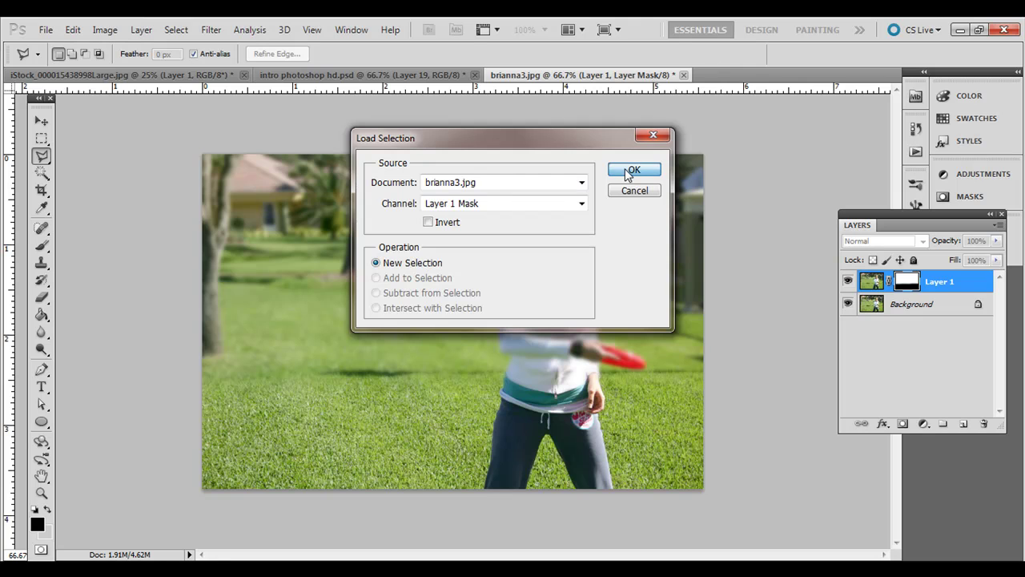
left_click(581, 203)
left_click(561, 254)
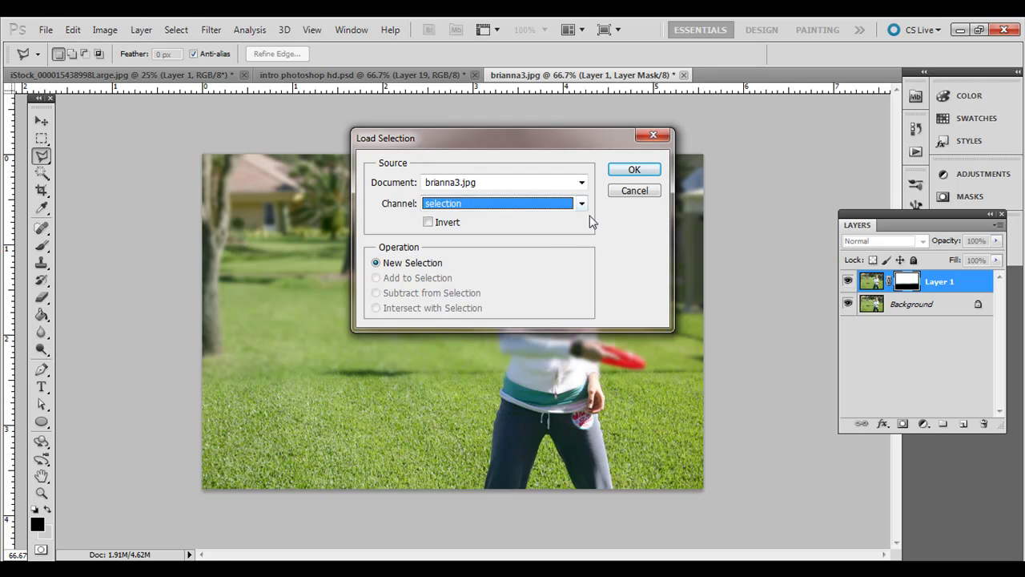
left_click(637, 170)
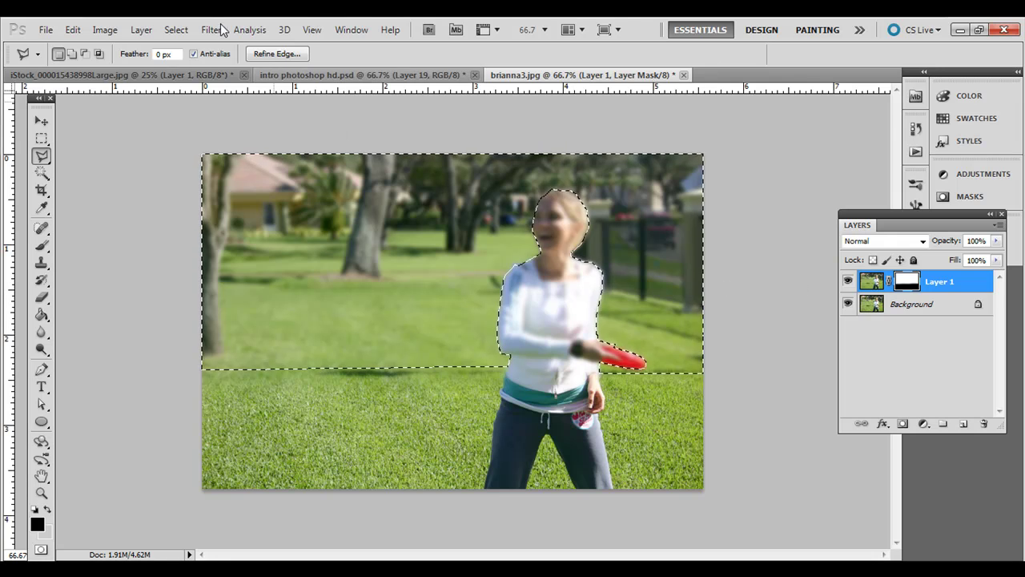
Invert the selection and paint black on the mask so the girl shows sharp.
left_click(179, 30)
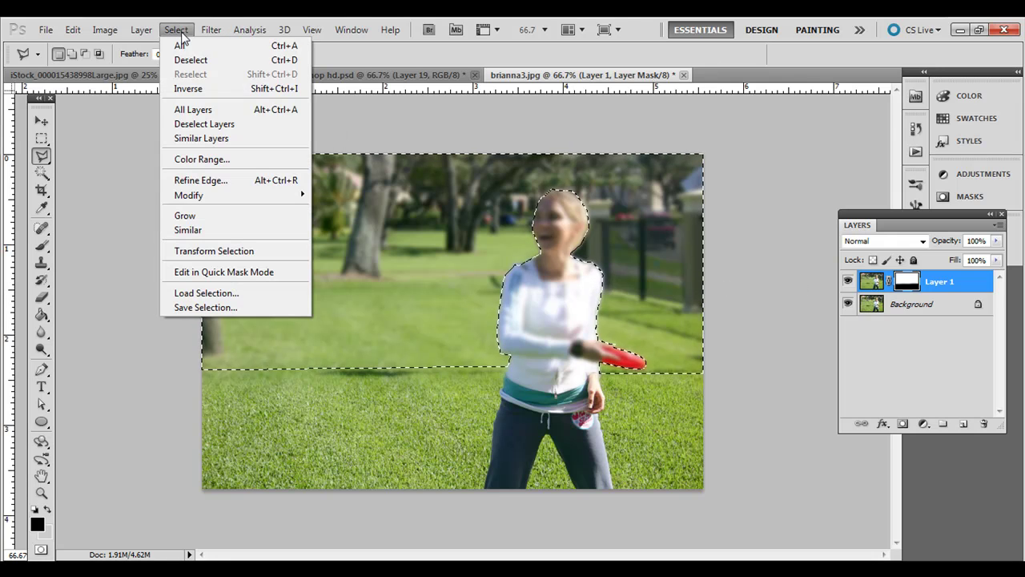
left_click(200, 86)
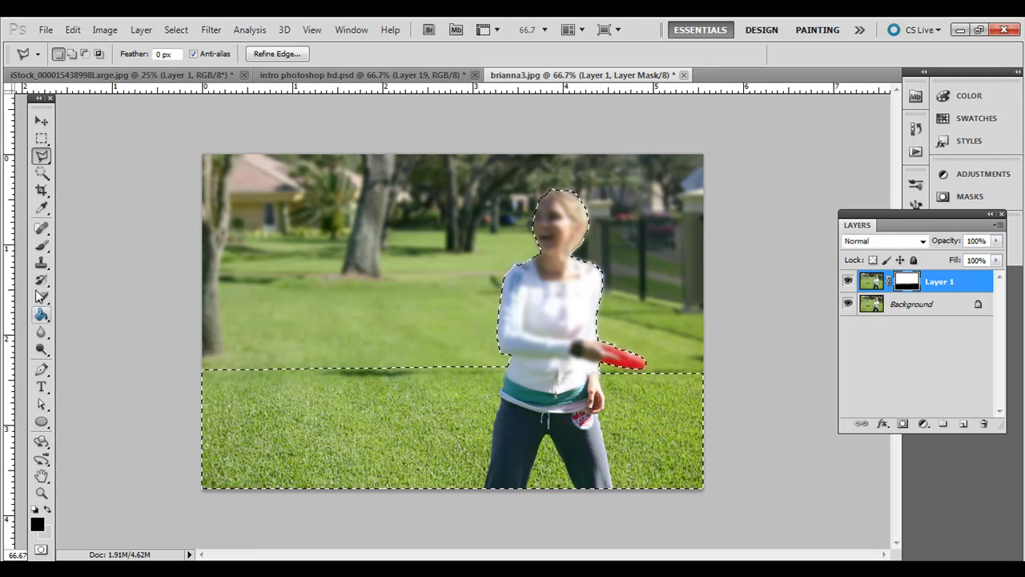
left_click(42, 245)
mouse_move(503, 340)
left_mouse_down()
mouse_move(520, 286)
mouse_move(509, 346)
left_mouse_up()
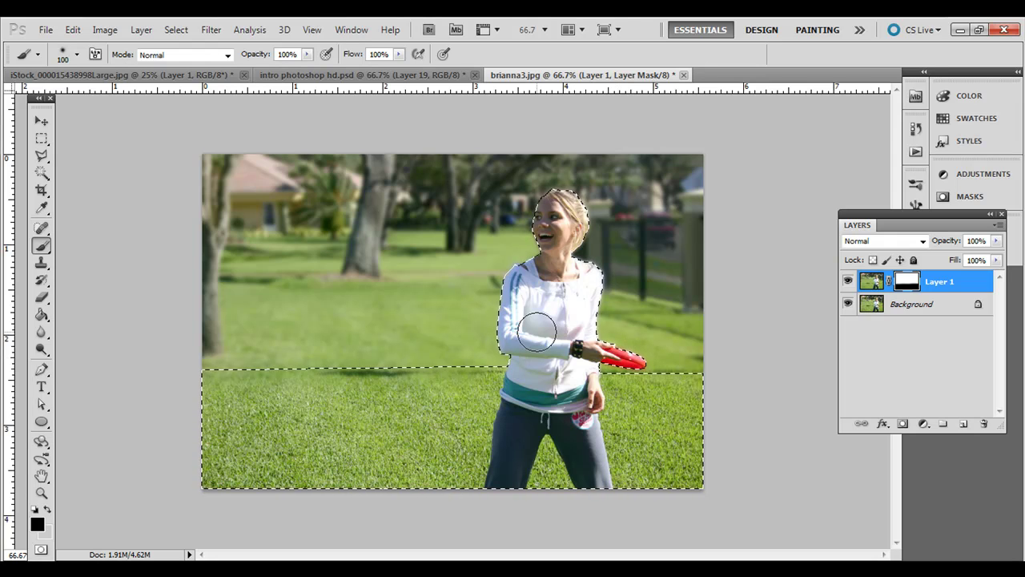
Switch to the Rectangular Marquee and clear the selection with Ctrl+D.
left_click(175, 31)
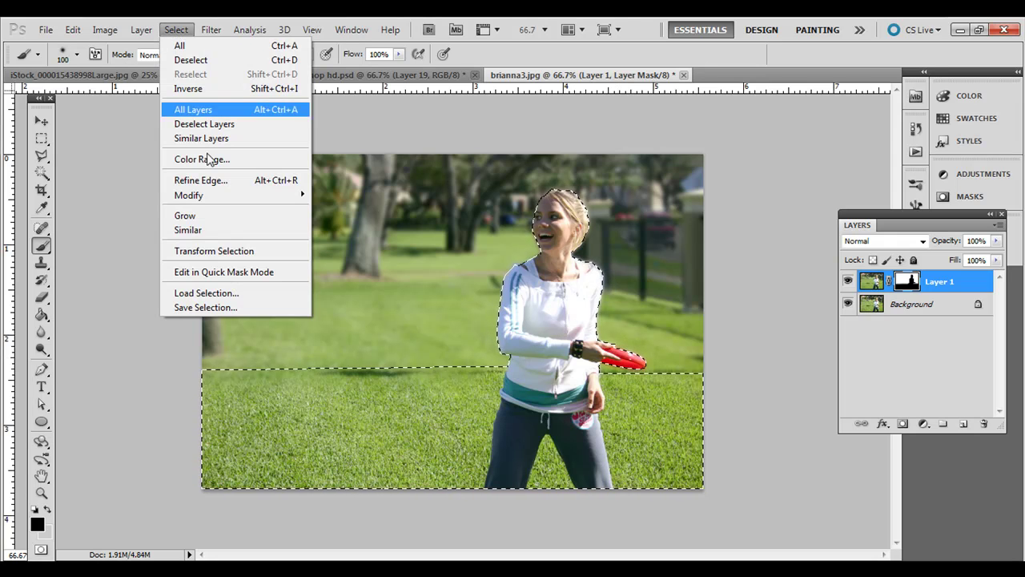
key("Escape")
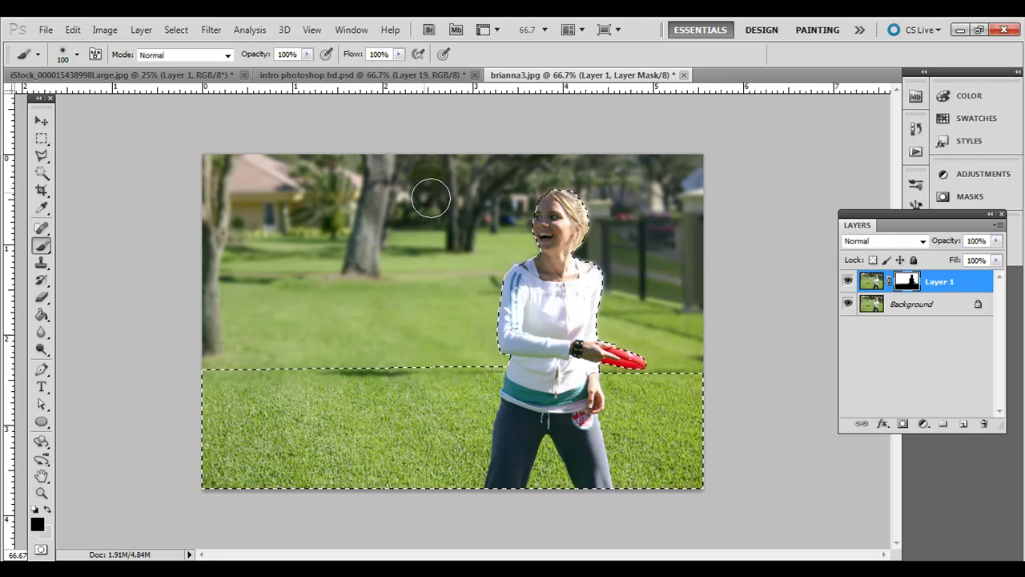
left_click(42, 138)
key("ctrl+d")
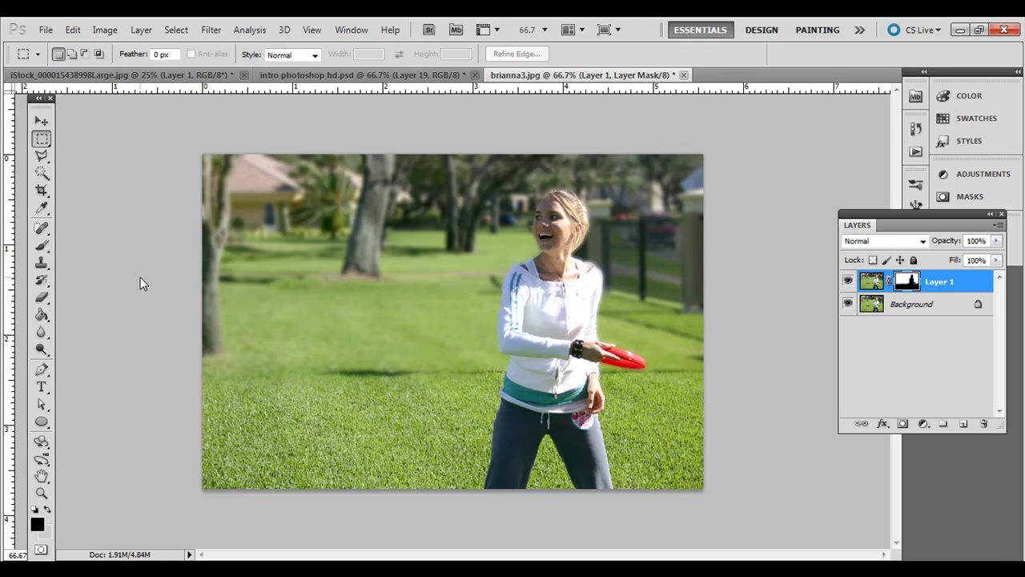
Pick a mid grey foreground colour and brush a half-sharp patch onto the lawn in the mask.
left_click(38, 523)
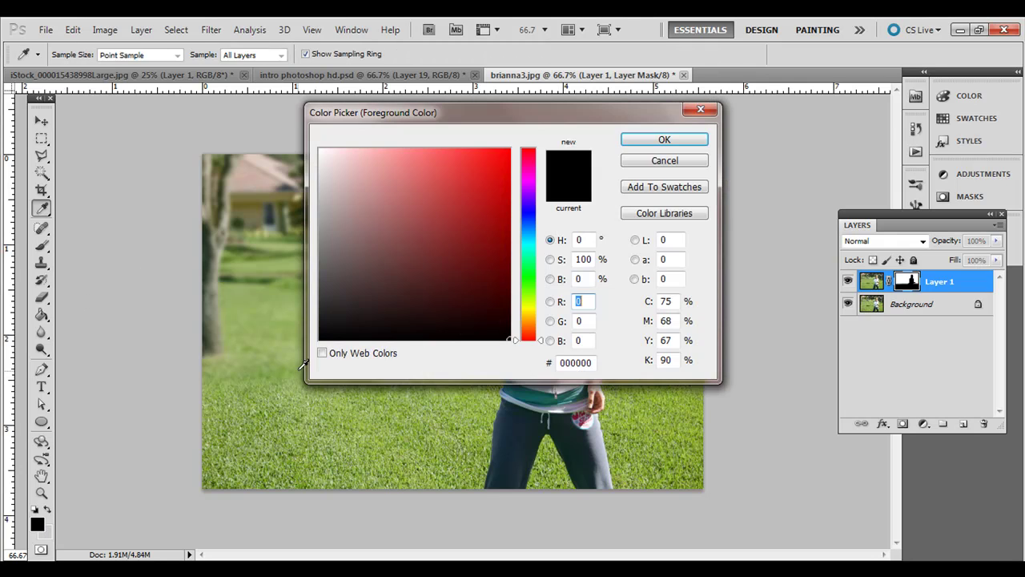
mouse_move(285, 224)
left_mouse_down()
mouse_move(281, 249)
mouse_move(285, 229)
left_mouse_up()
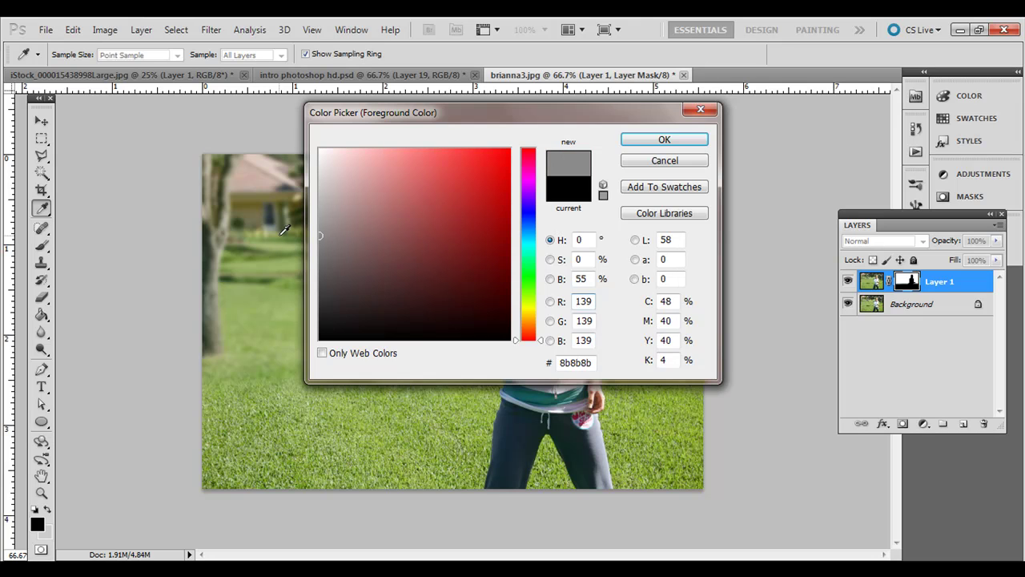
left_click(664, 139)
key("m")
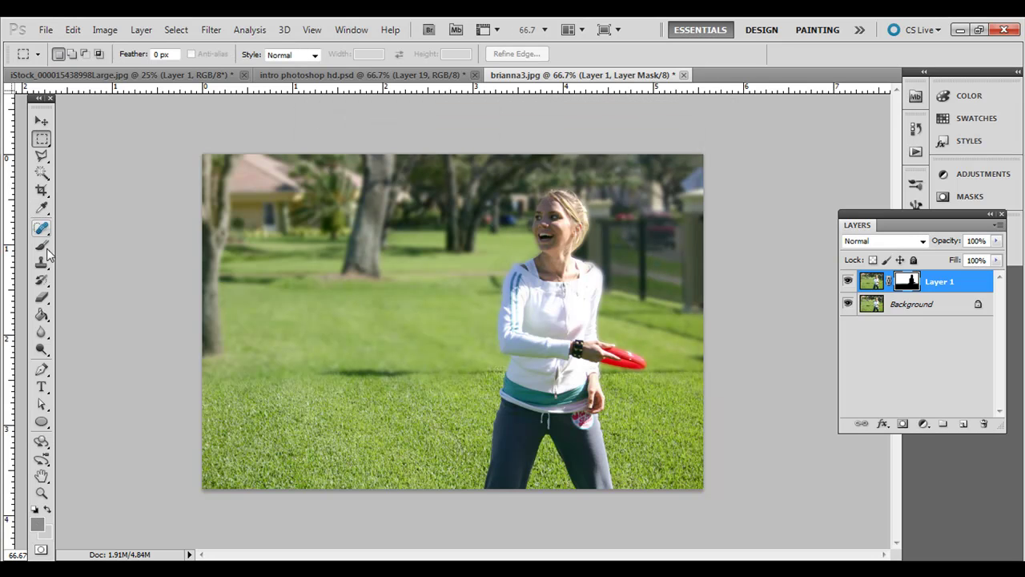
left_click(41, 246)
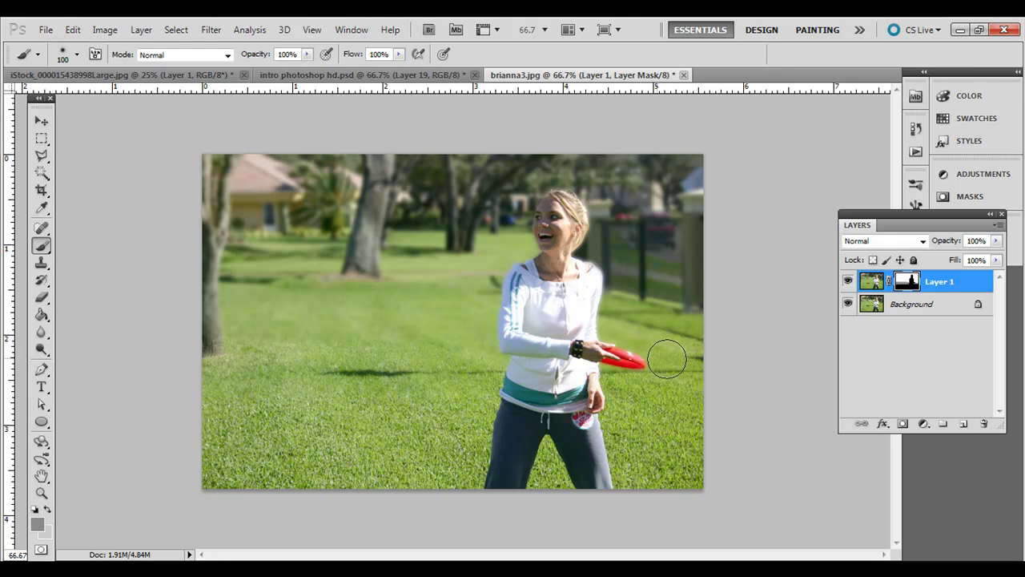
left_click_drag(411, 348, 457, 356)
Set the foreground to pure black and paint over the palm beside the house to sharpen it.
left_click(37, 526)
left_click_drag(339, 208, 241, 451)
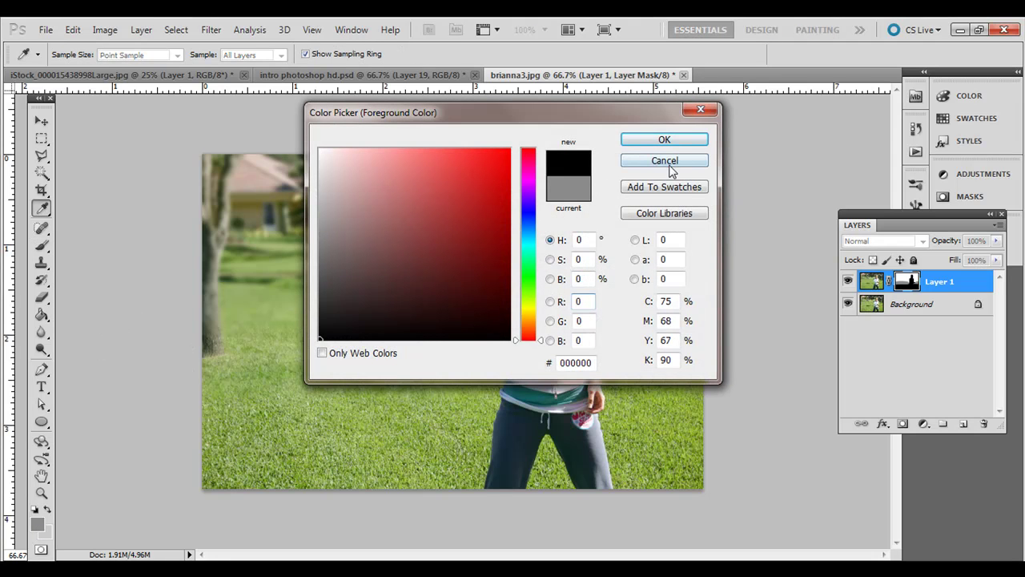
left_click(681, 140)
mouse_move(344, 181)
left_mouse_down()
mouse_move(284, 189)
mouse_move(284, 202)
mouse_move(339, 173)
mouse_move(318, 202)
left_mouse_up()
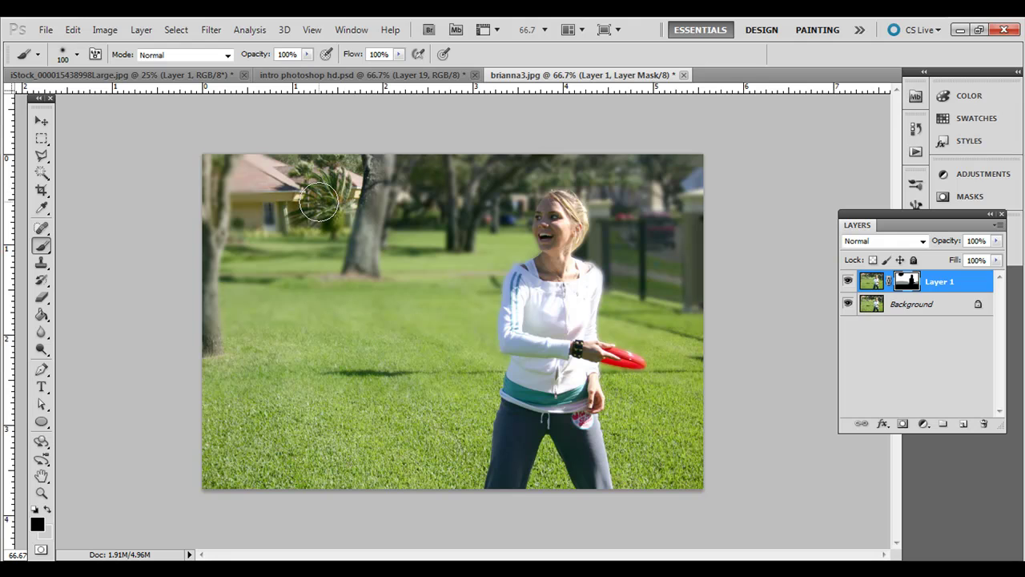
Set the foreground to pure white and paint over the palm on the mask to re-blur it.
left_click(37, 527)
left_click_drag(411, 271, 308, 119)
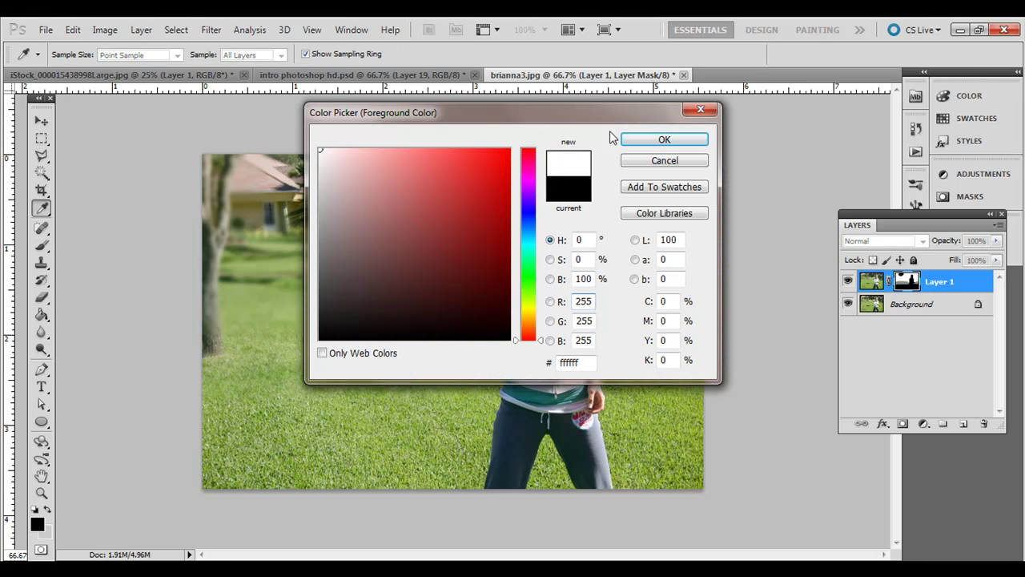
left_click(662, 142)
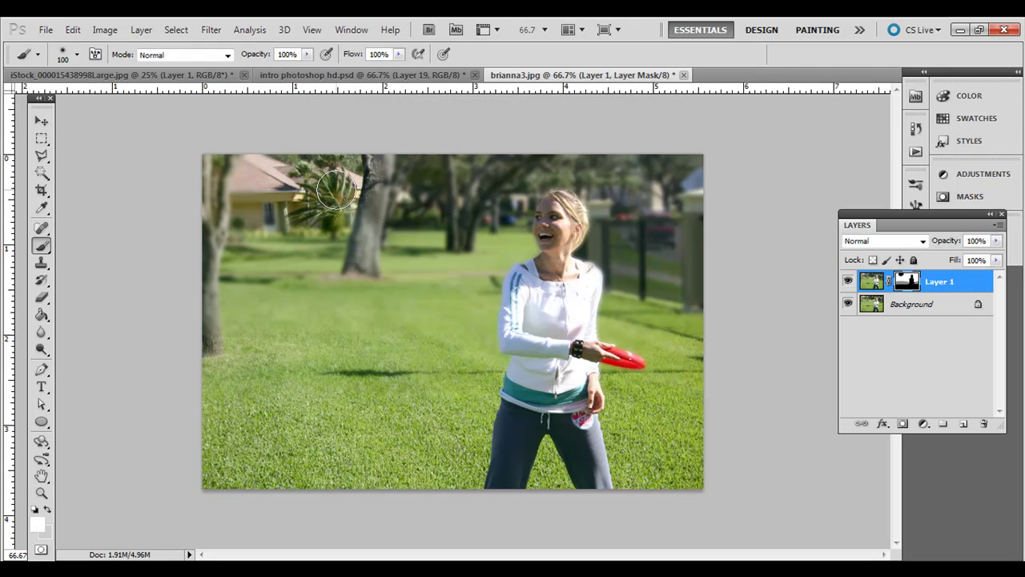
mouse_move(325, 176)
left_mouse_down()
mouse_move(305, 208)
mouse_move(321, 176)
mouse_move(336, 172)
mouse_move(319, 184)
mouse_move(325, 206)
mouse_move(335, 206)
mouse_move(329, 176)
mouse_move(356, 145)
mouse_move(286, 185)
left_mouse_up()
key("ctrl+z")
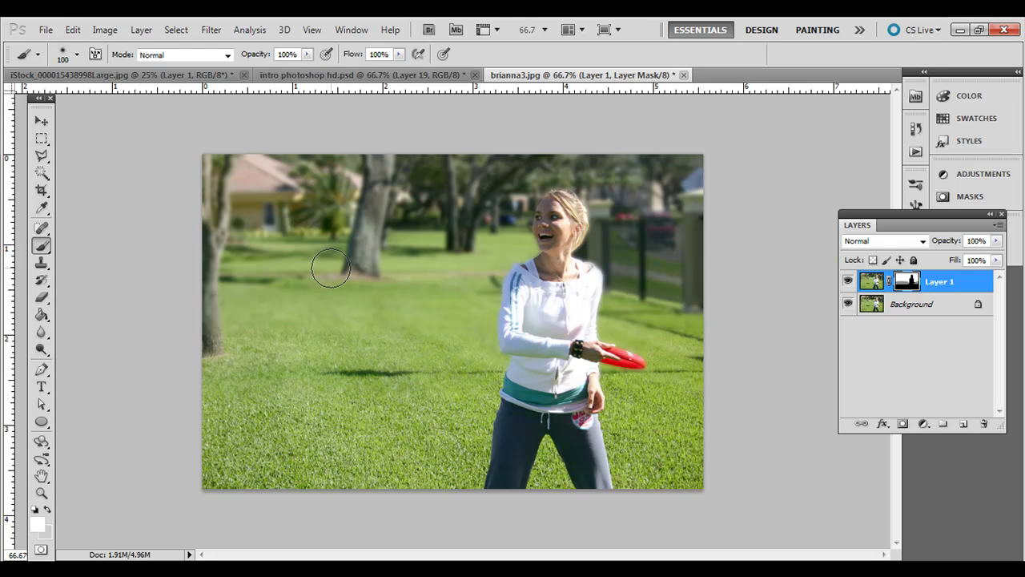